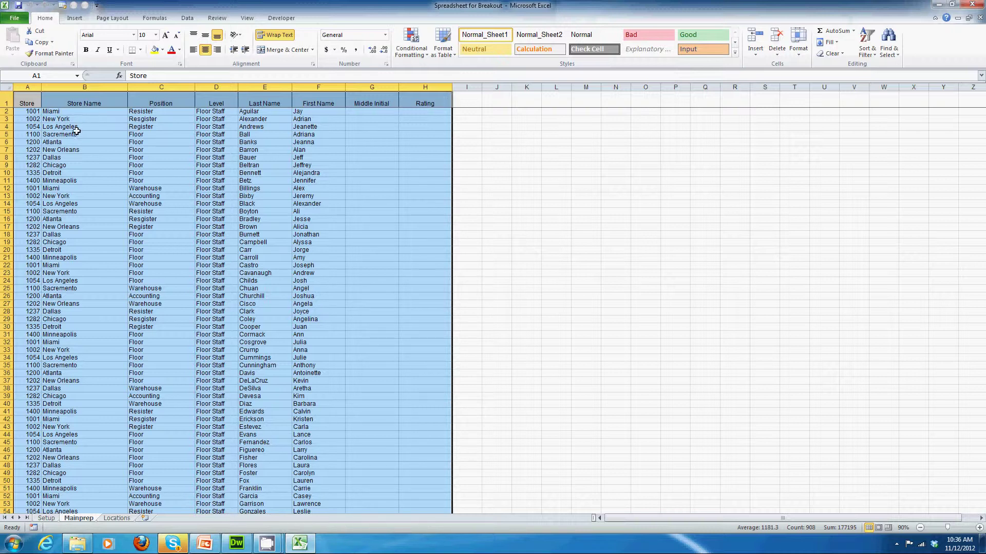
Examine the Mainprep columns from Store to Rating, and open the list of rating choices for the first employee
click(29, 87)
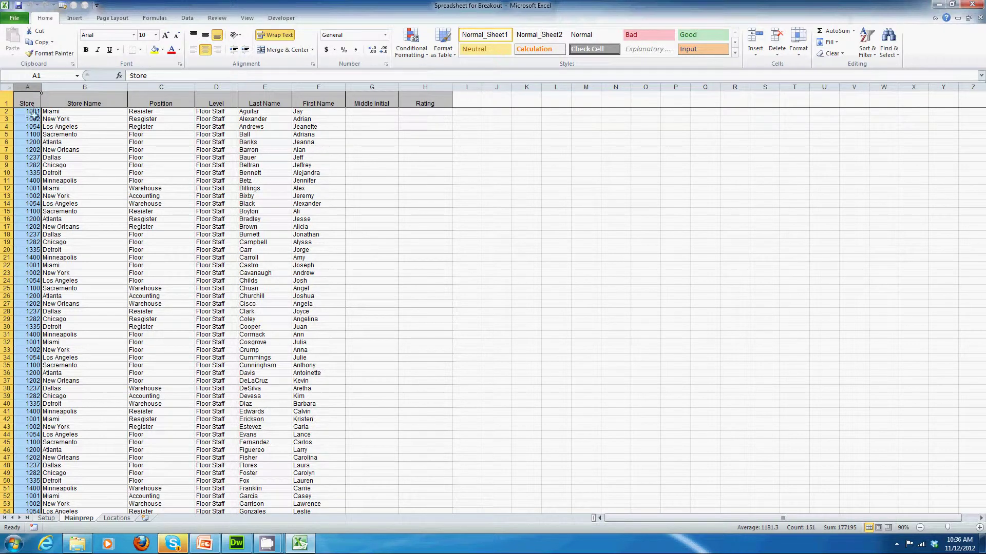
click(94, 86)
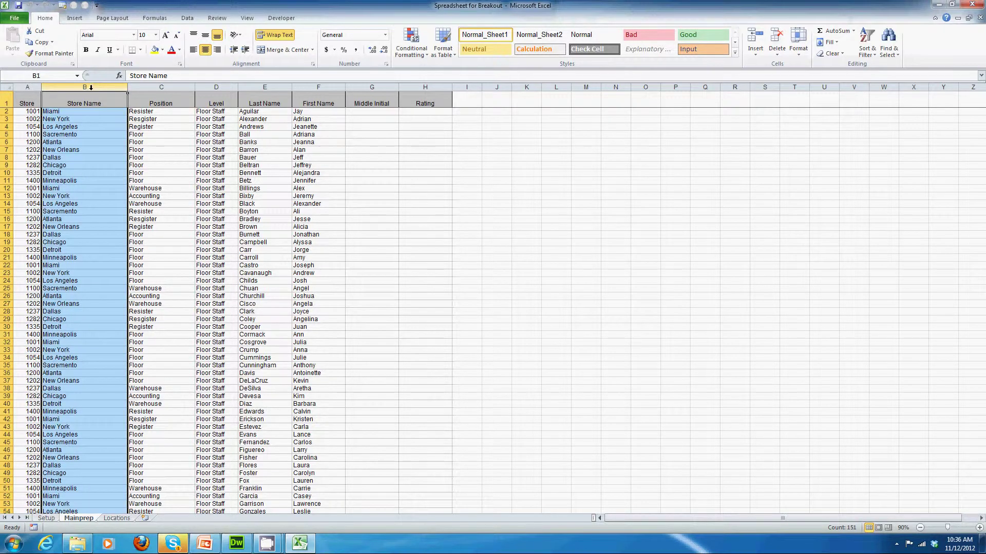
click(78, 120)
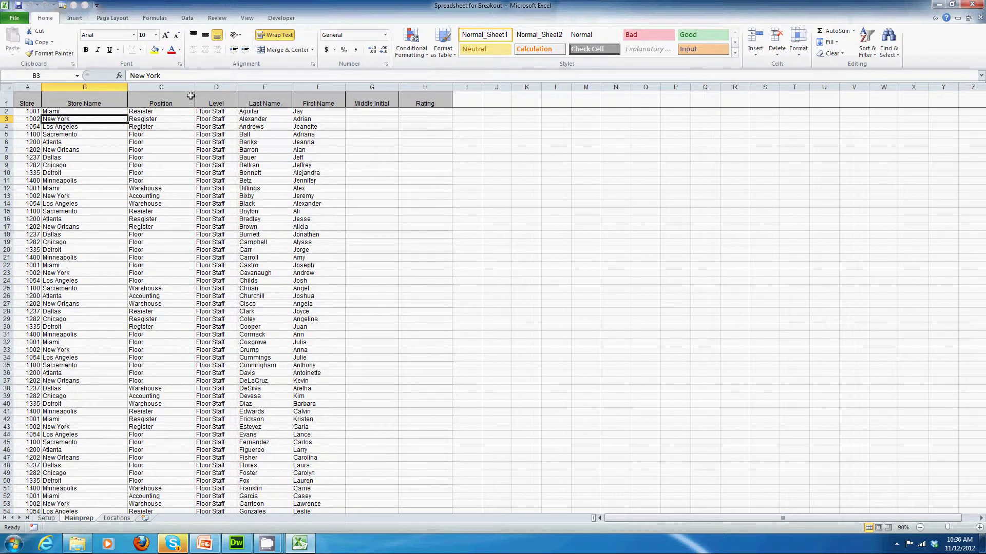
drag(169, 83, 370, 96)
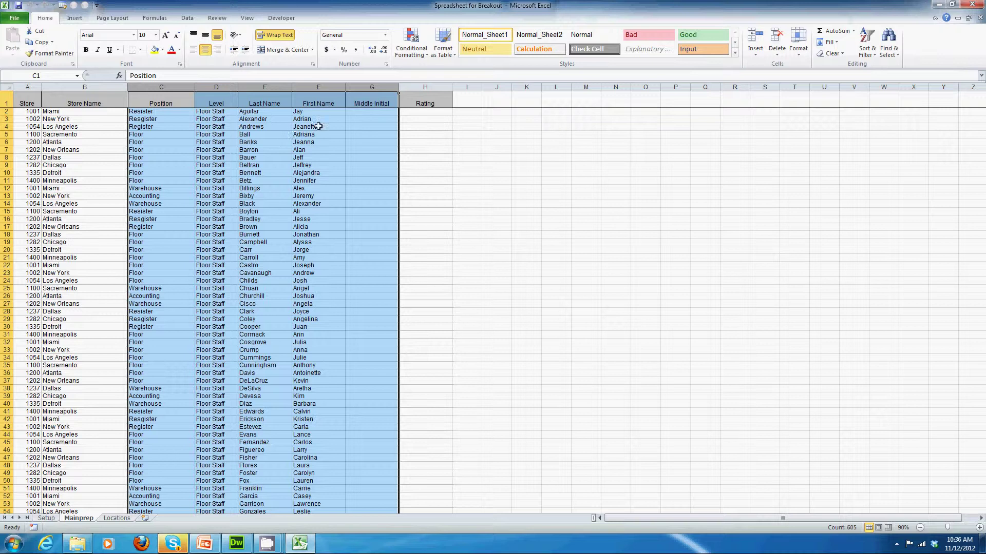
click(369, 117)
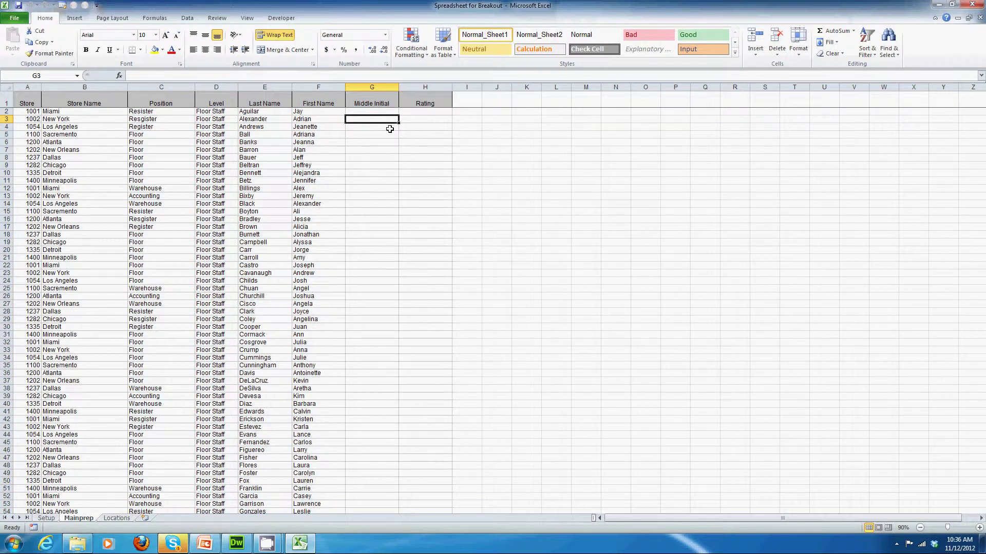
click(439, 114)
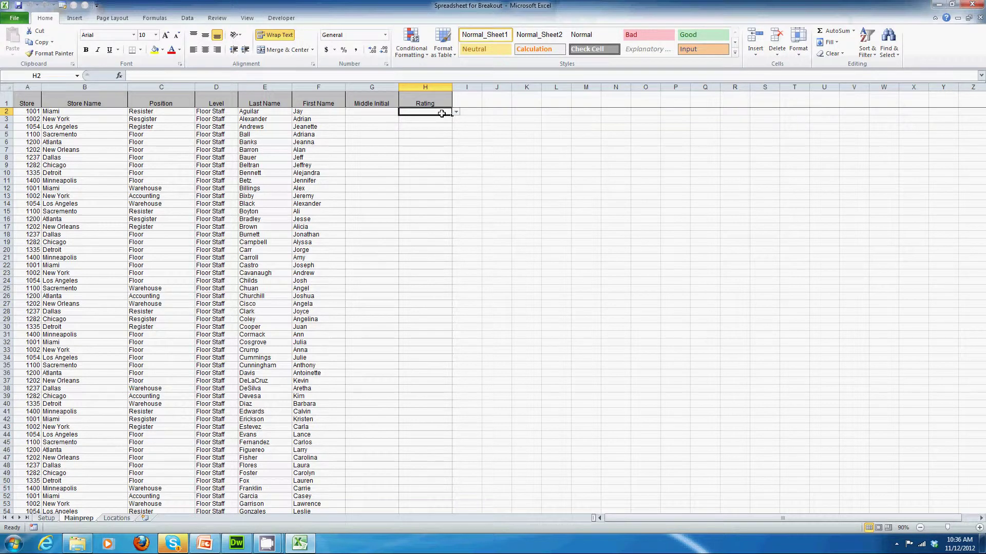
click(456, 113)
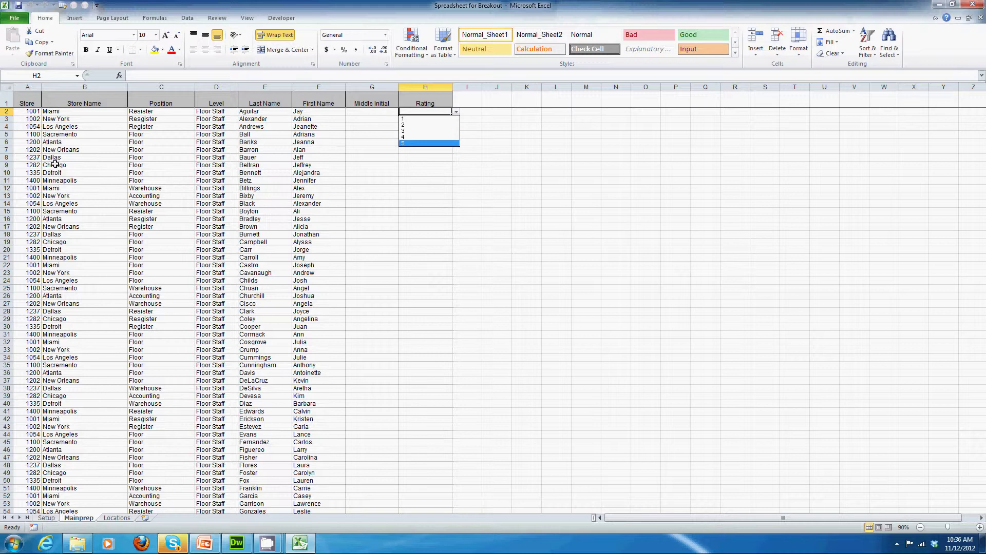
Look through the employee rows on Mainprep to see how the stores are mixed down the list
scroll(54, 170, down, 3)
scroll(54, 180, down, 15)
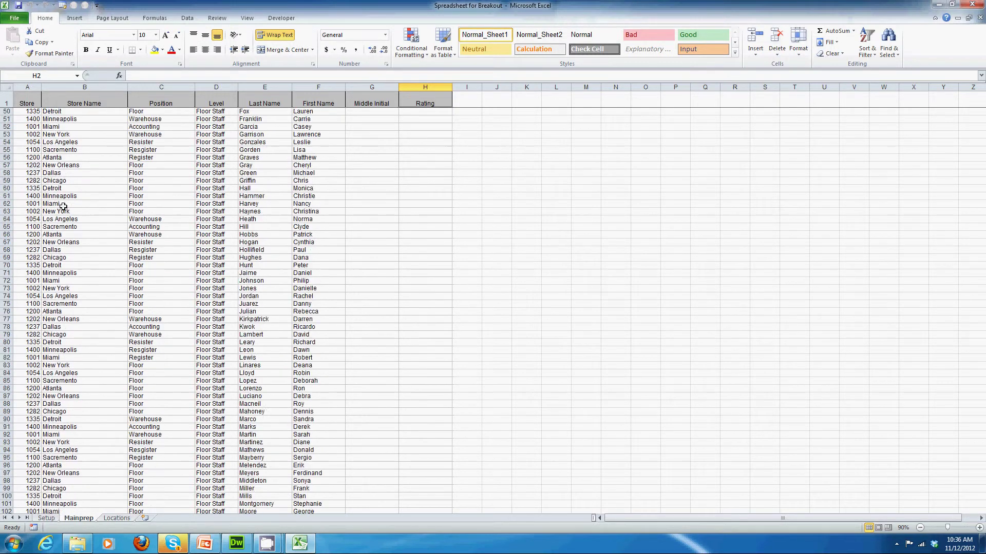
scroll(60, 208, down, 4)
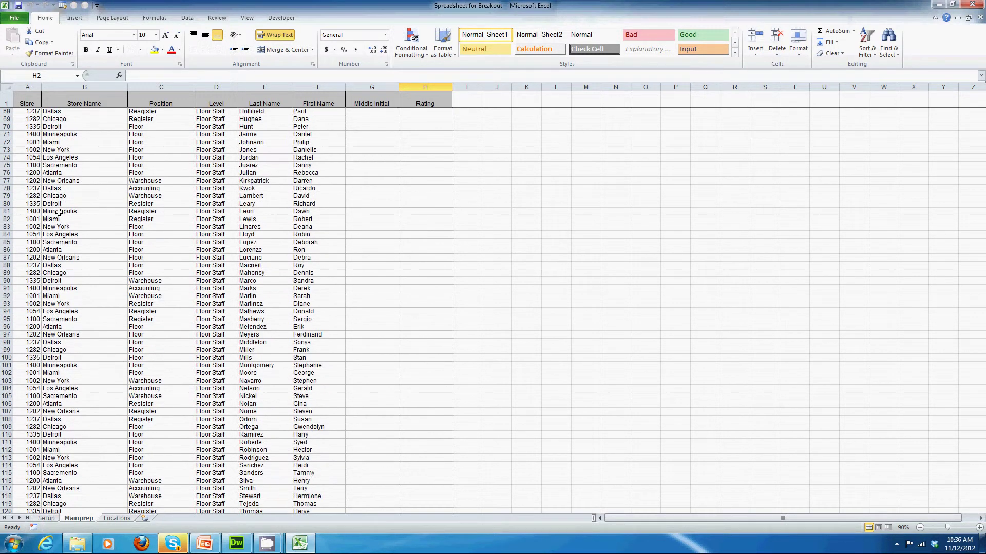
scroll(58, 215, down, 4)
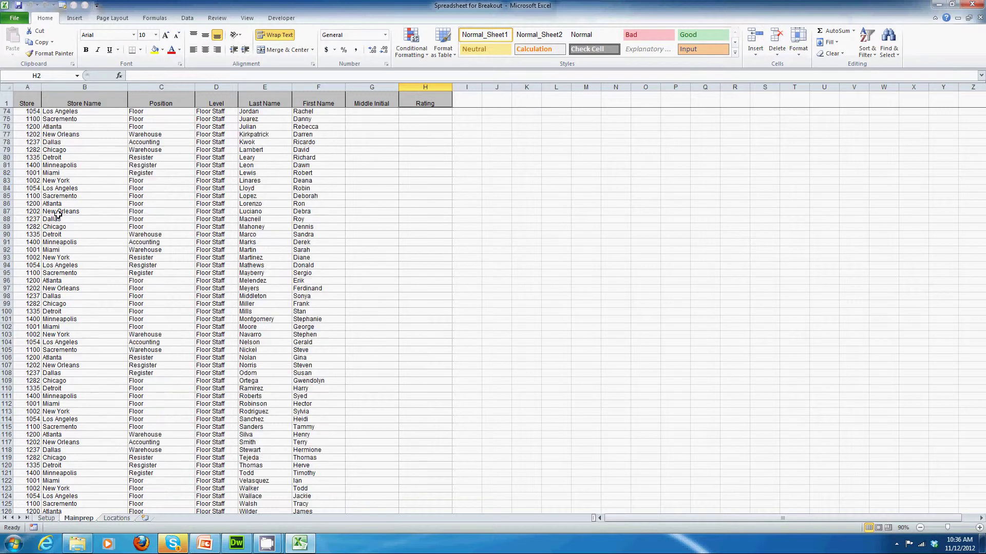
scroll(58, 214, up, 20)
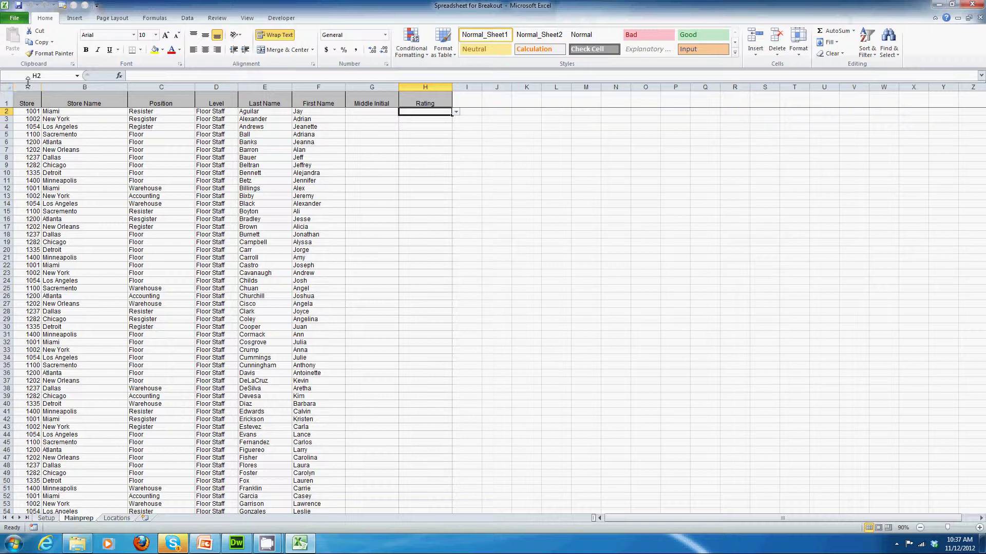
Inspect the Store and Store Name columns on Mainprep and compare them with the store list on the Locations sheet
click(30, 111)
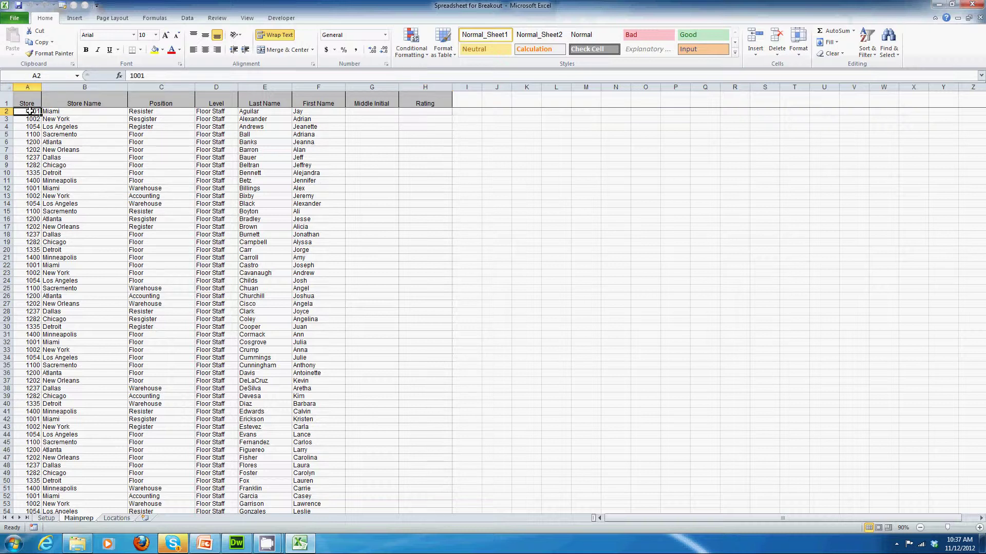
click(77, 86)
click(71, 112)
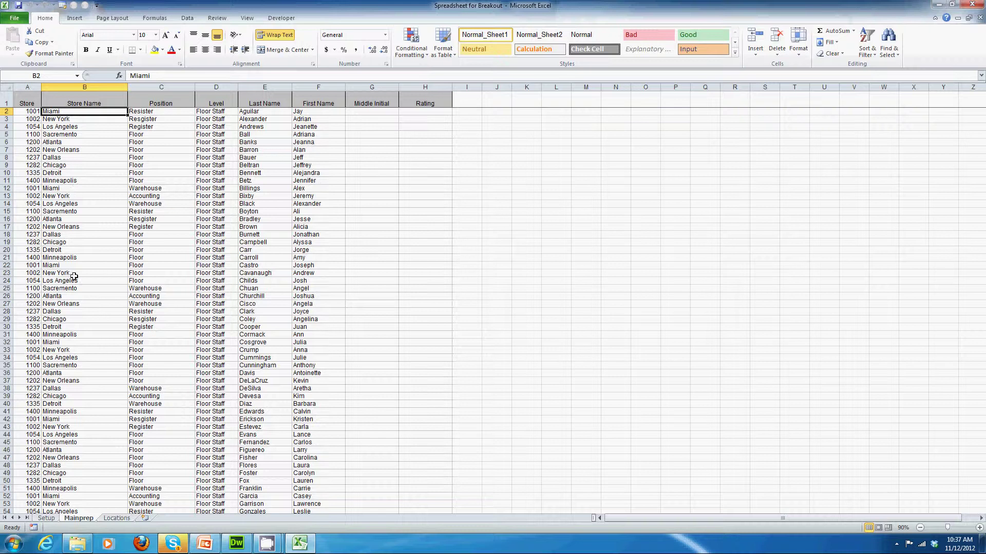
click(118, 519)
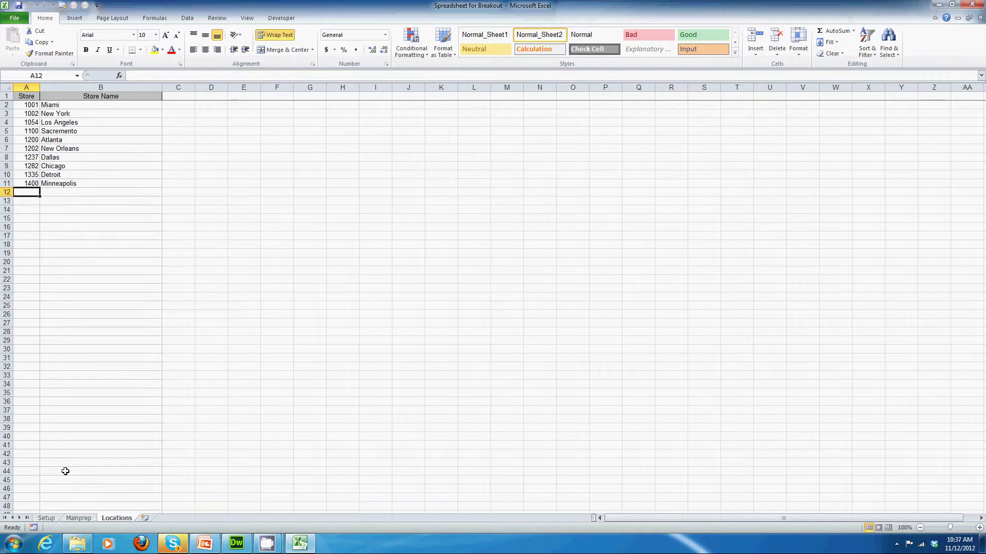
On the Setup sheet, replace the save path with the address copied from the Sheets to Send folder, C:\test\Sheets to Send
click(46, 519)
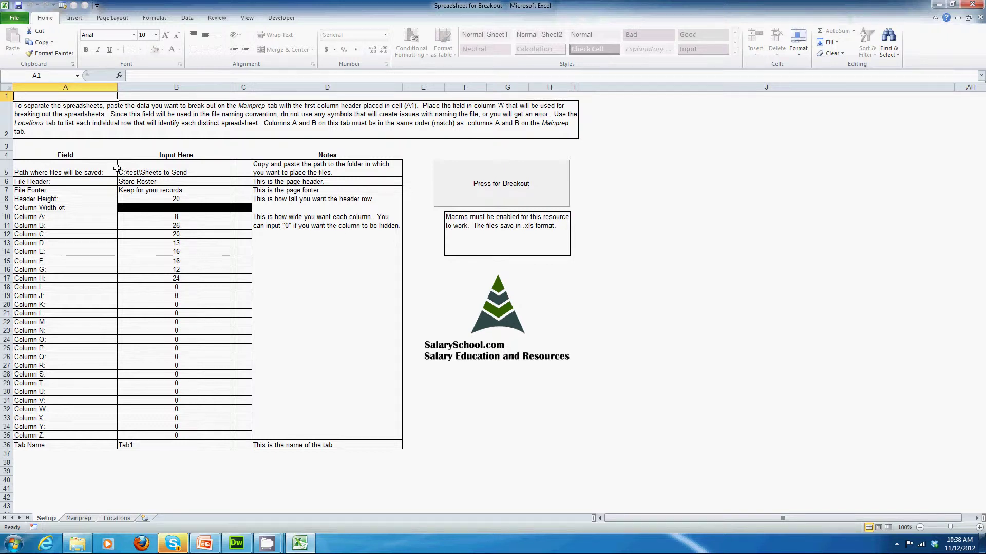
click(148, 172)
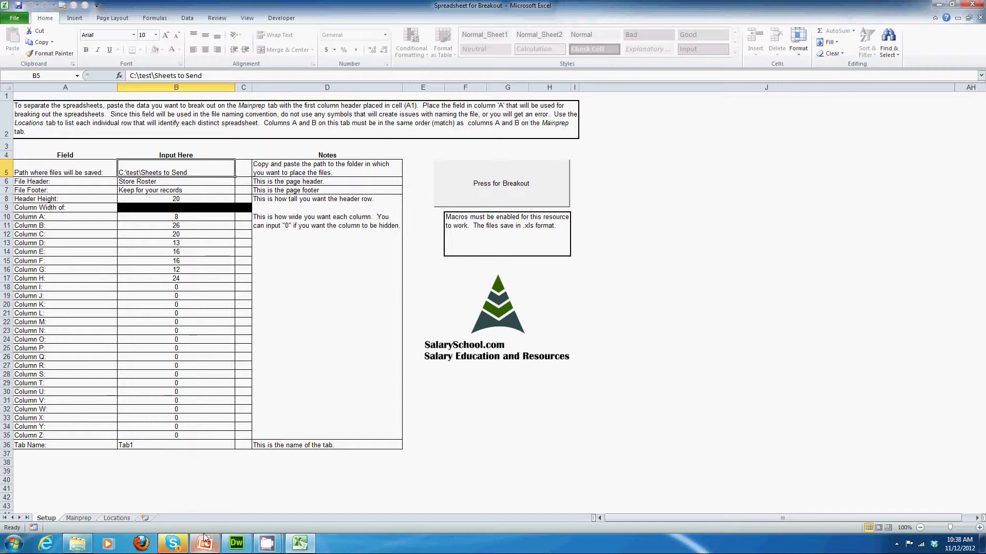
click(77, 544)
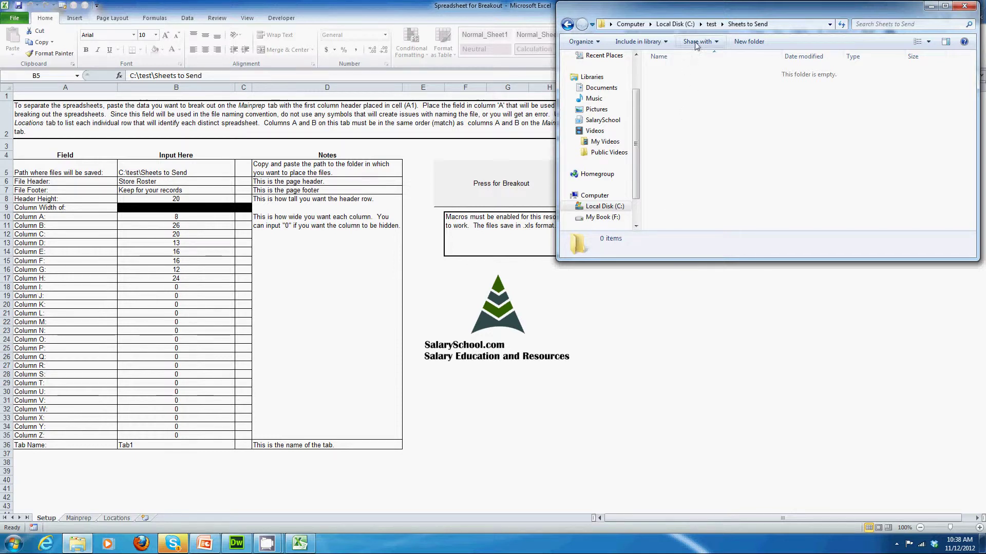
right_click(736, 25)
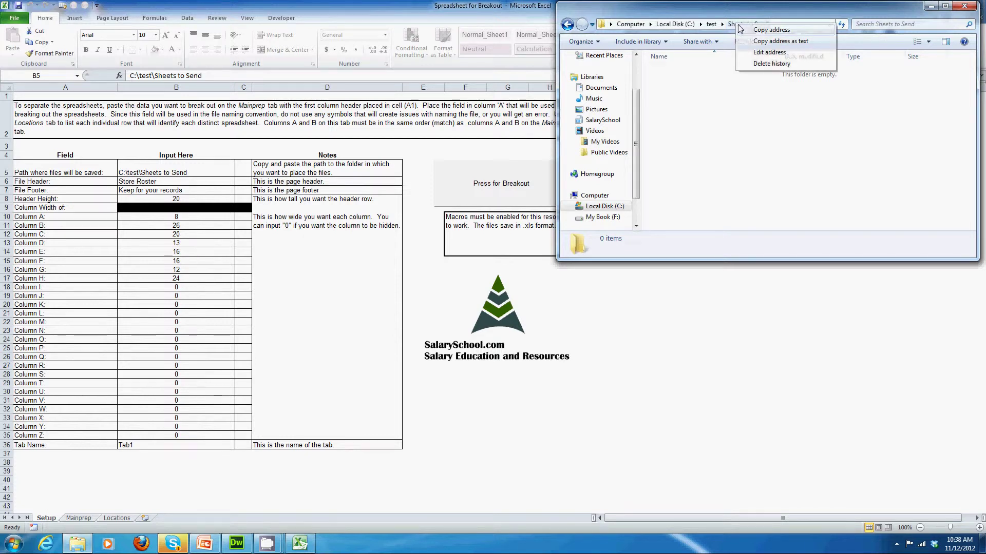
click(770, 46)
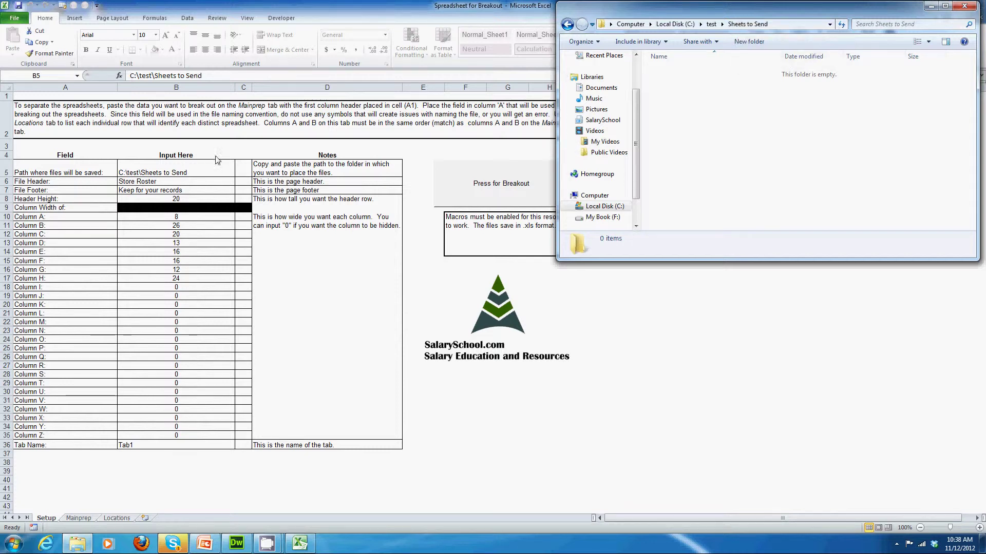
click(186, 173)
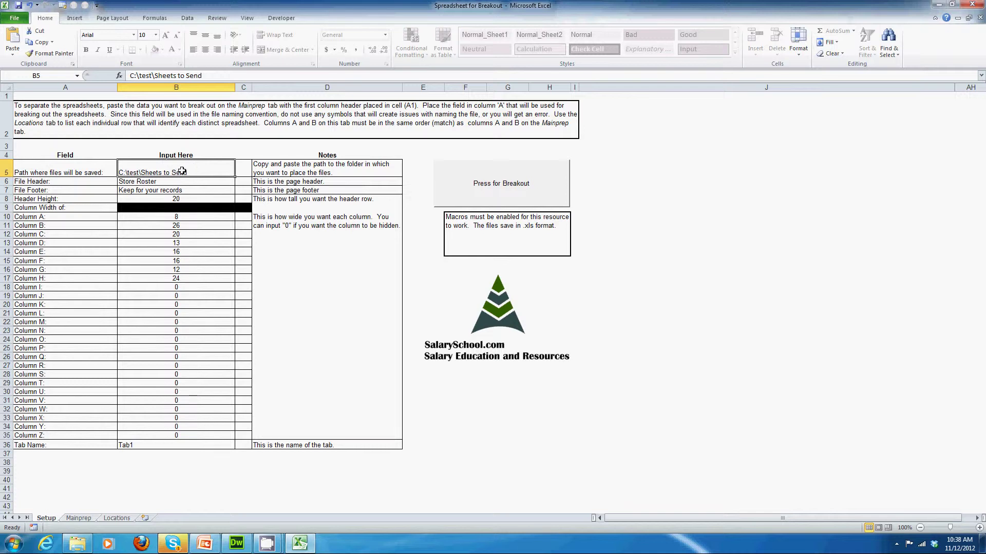
key(Delete)
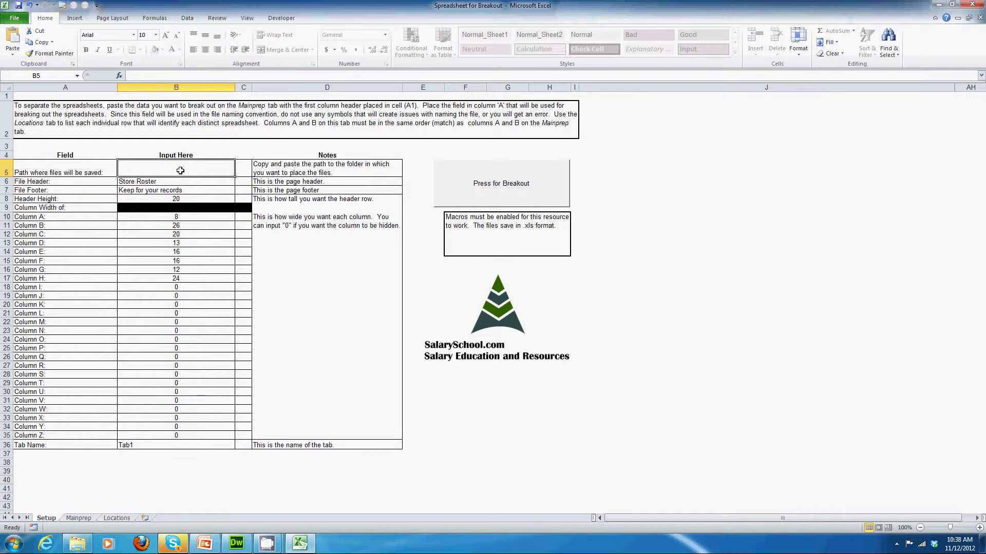
key(ctrl+v)
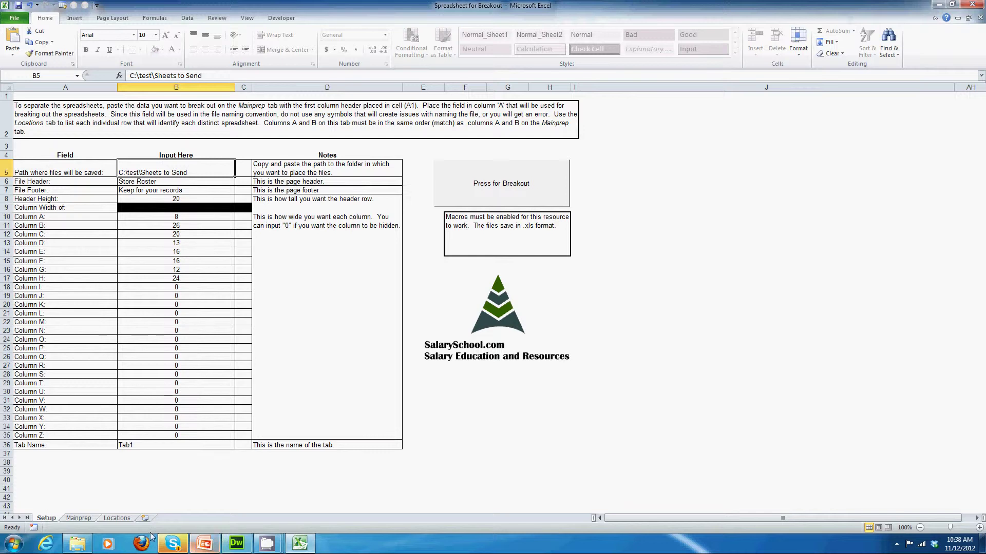
Check the destination folder and review the file header, file footer and header height inputs on the Setup sheet
click(87, 542)
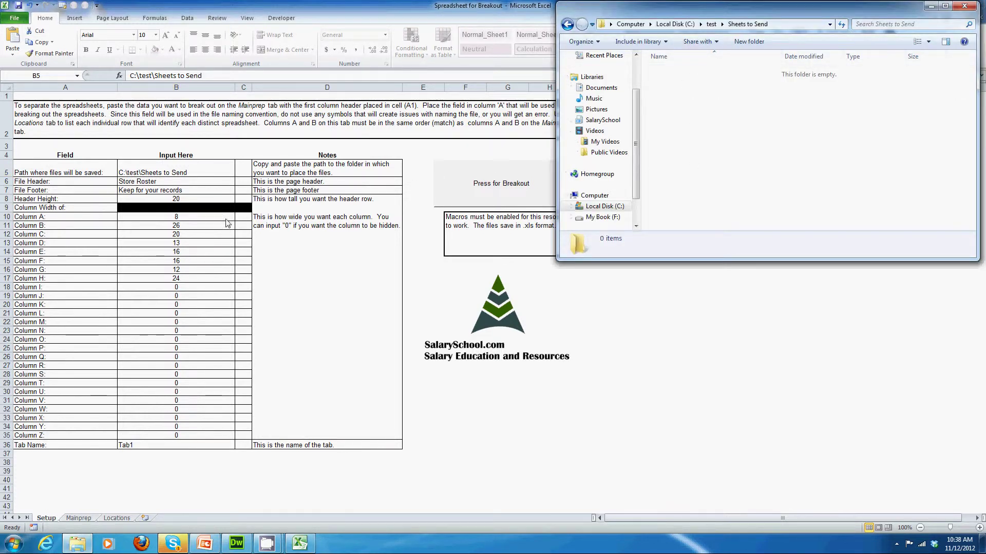
click(154, 183)
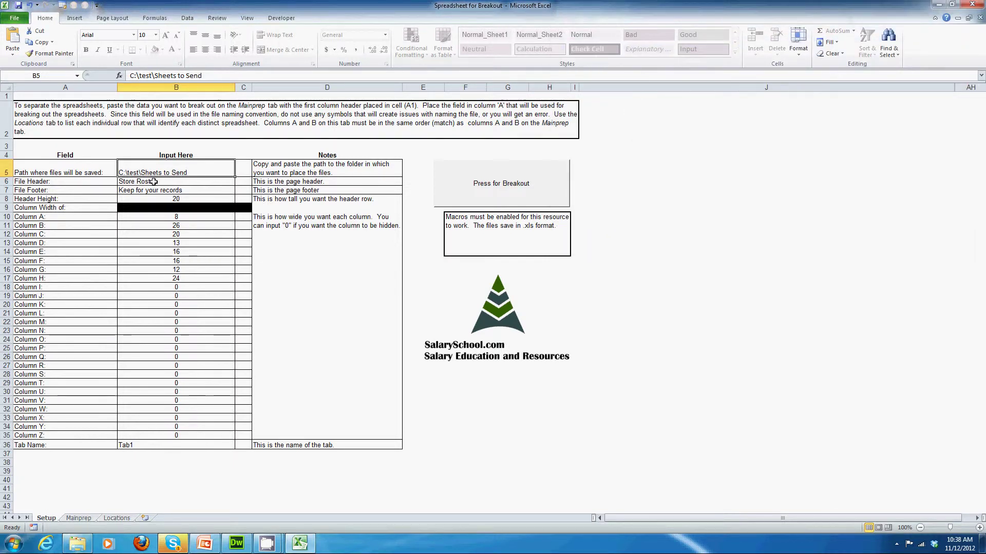
click(154, 182)
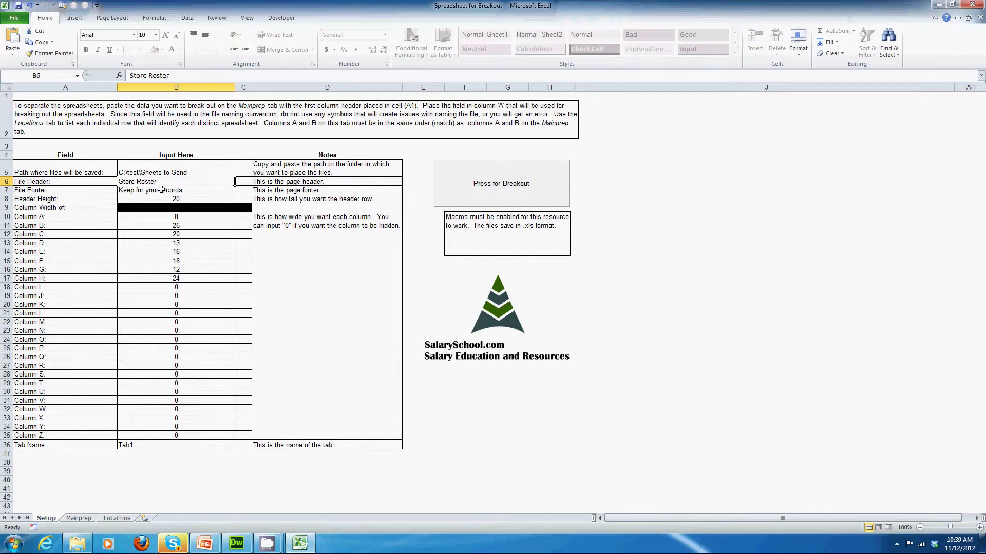
click(165, 191)
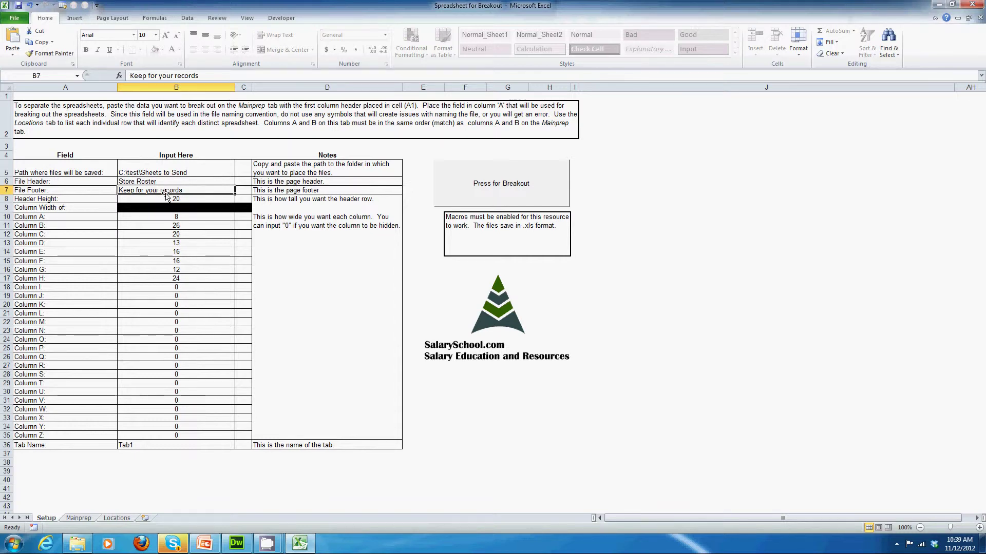
click(170, 198)
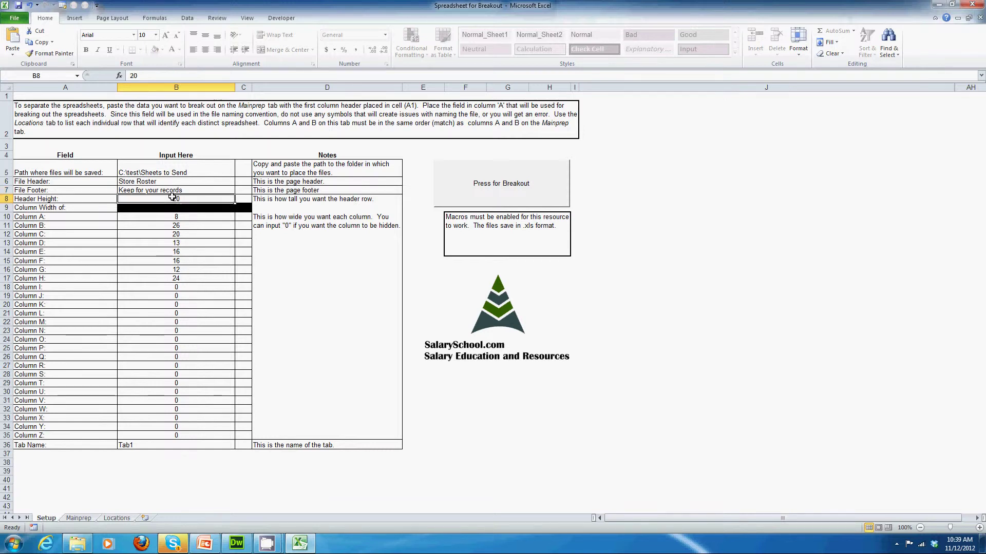
Make the header row on the Mainprep sheet taller and return to the Setup sheet
click(83, 519)
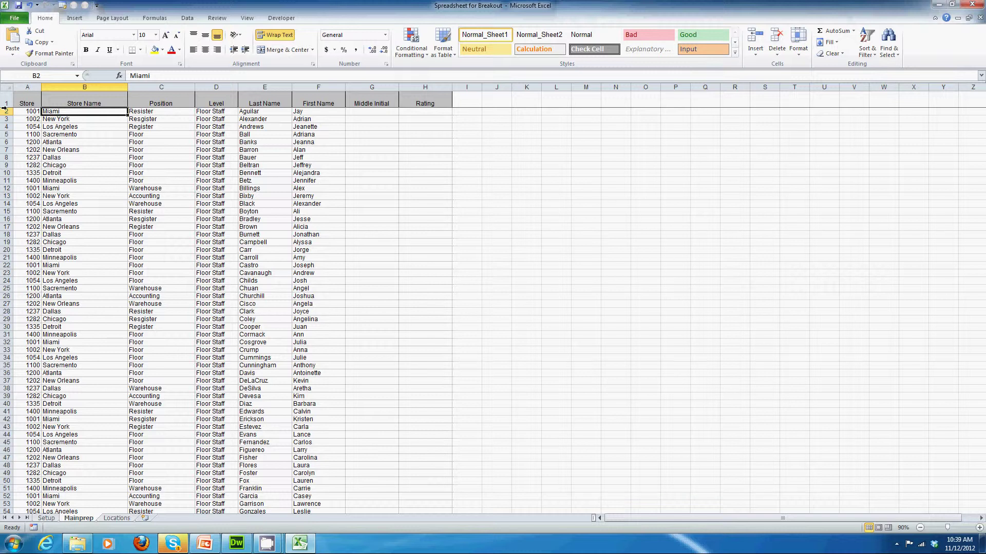
mouse_move(5, 110)
mouse_down()
mouse_move(5, 125)
mouse_move(8, 113)
mouse_up()
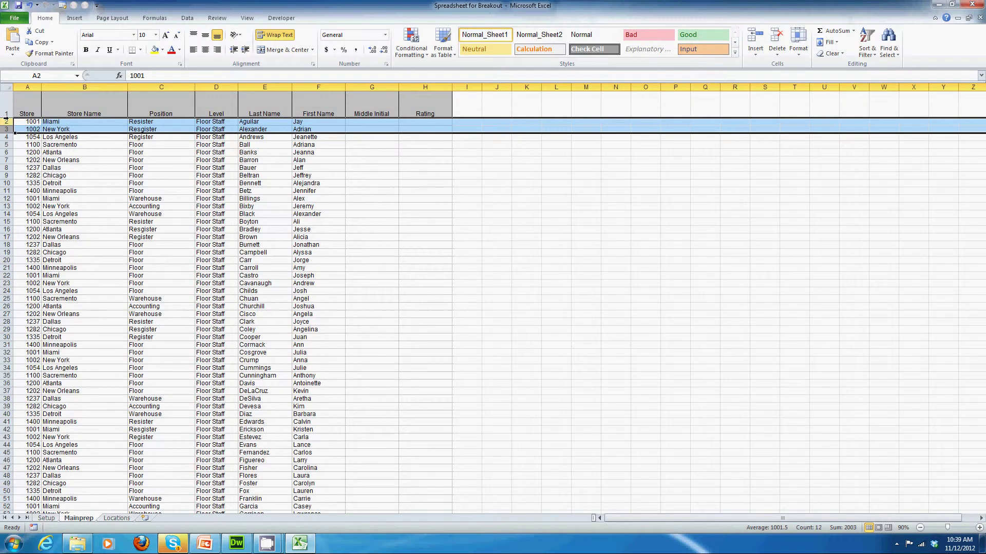
click(46, 518)
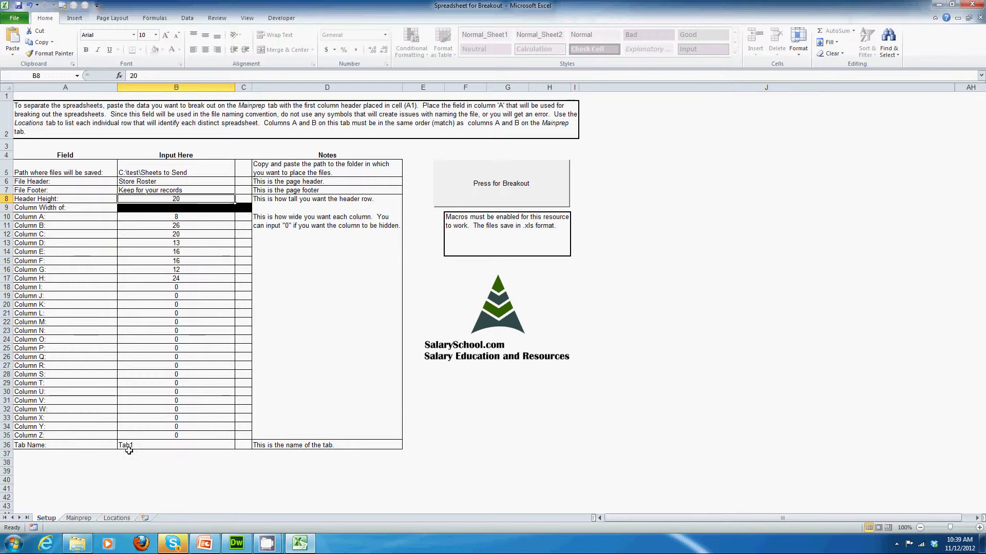
Compare the Mainprep columns with the column widths on Setup, and select the width inputs for columns I to R
click(79, 519)
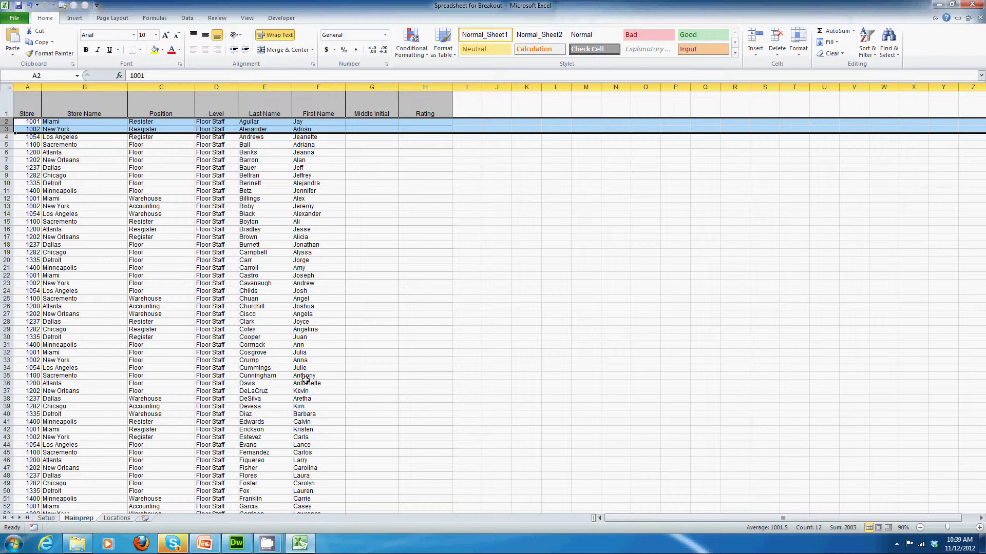
click(46, 518)
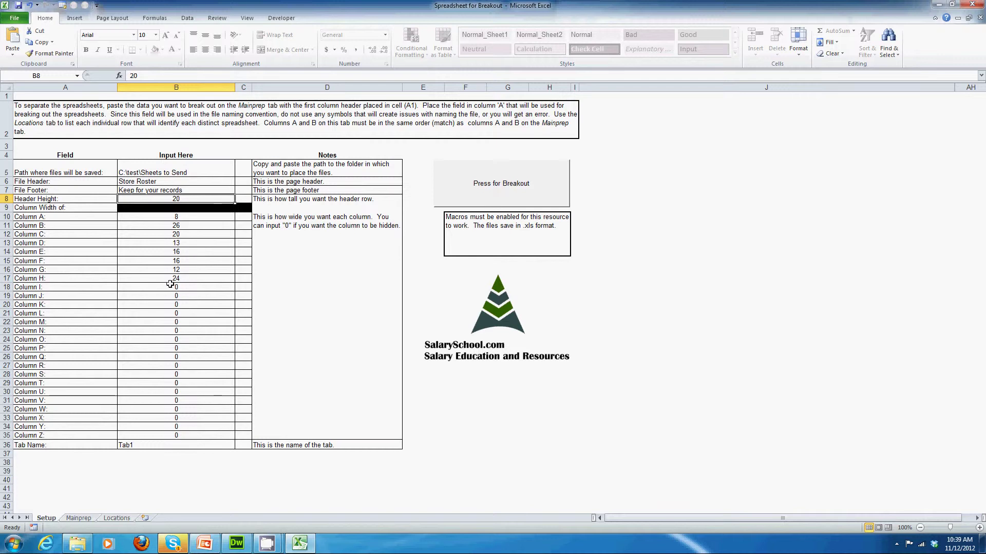
drag(169, 288, 177, 365)
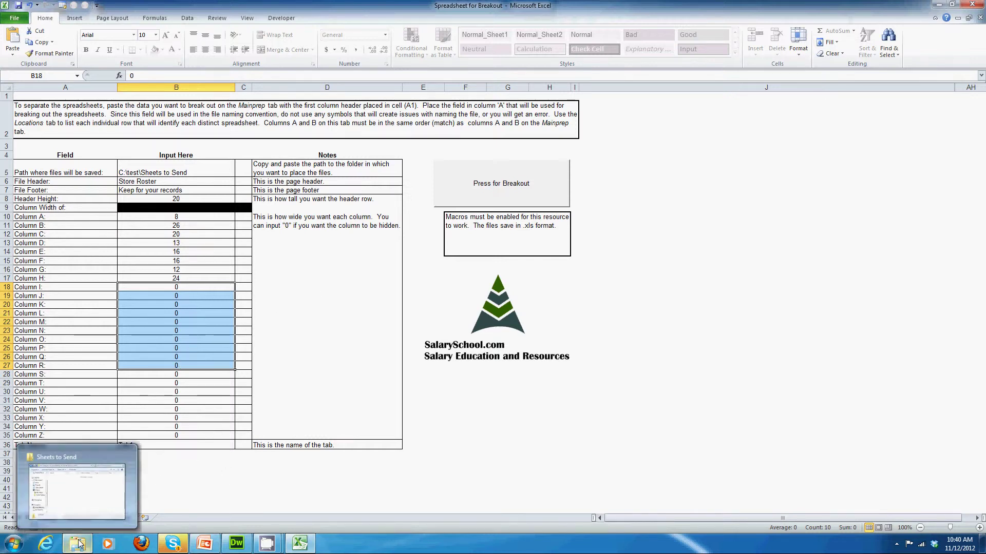
Run the breakout to save a separate file per store in Sheets to Send, and bring the workbook back to the front
click(476, 193)
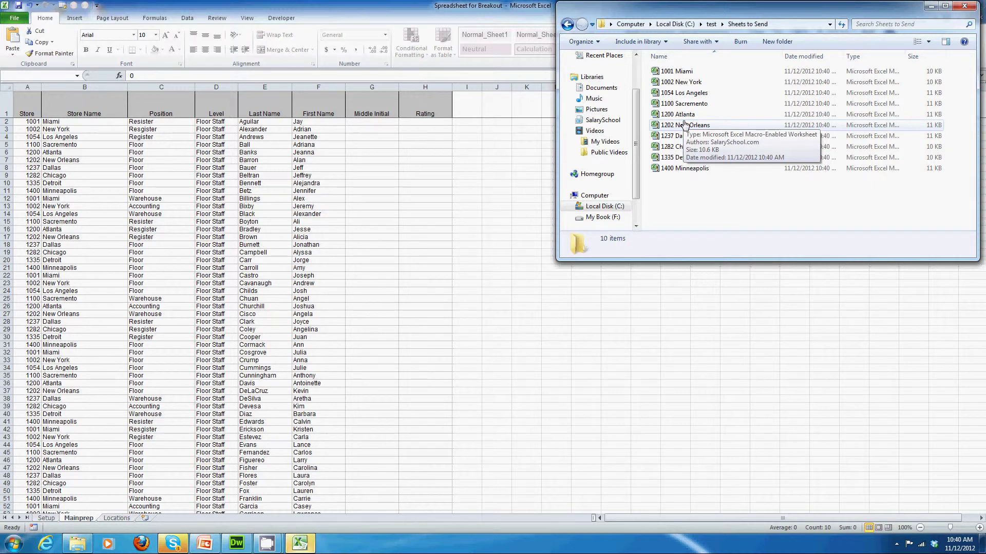
click(446, 237)
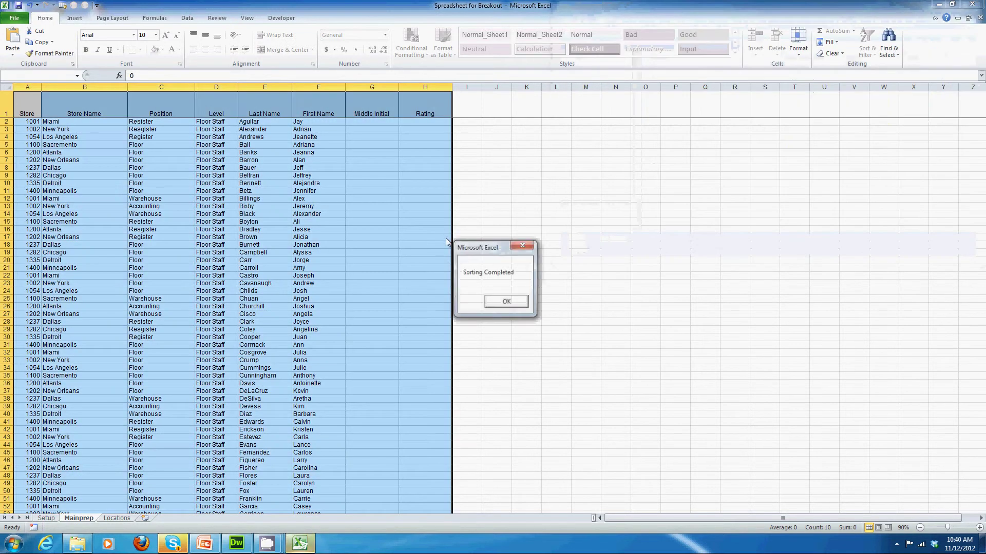
Dismiss the sorting completion message and open the 1282 Chicago workbook from the Sheets to Send folder
click(505, 303)
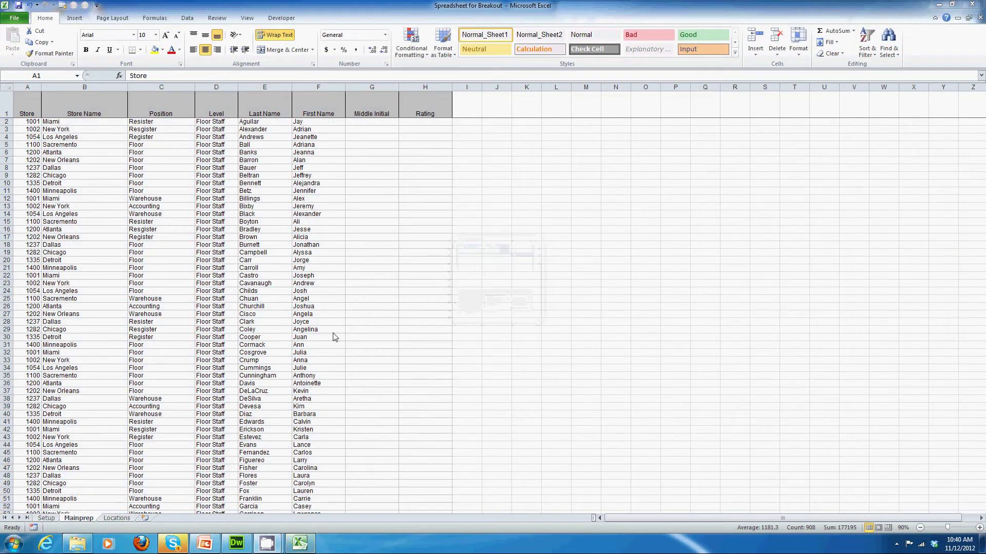
click(77, 544)
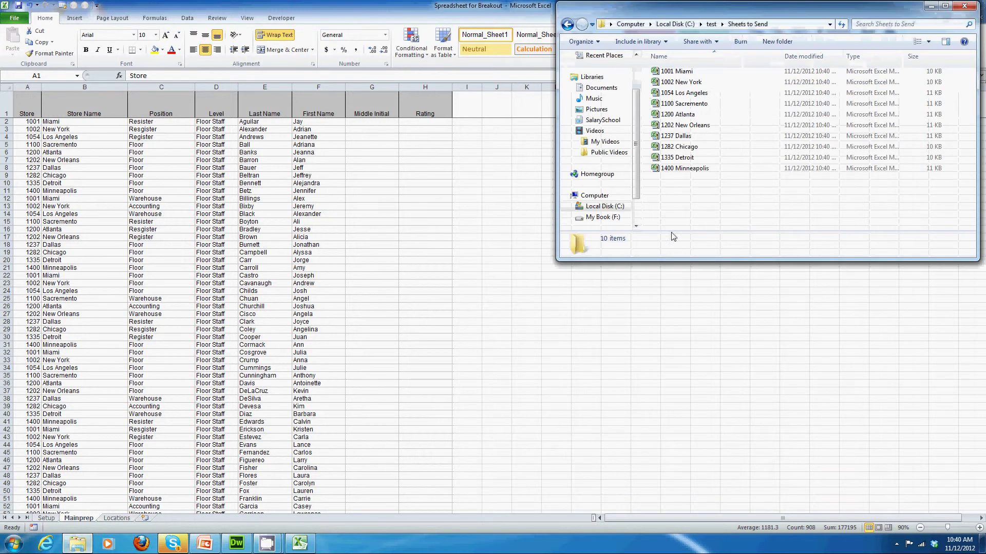
double_click(685, 149)
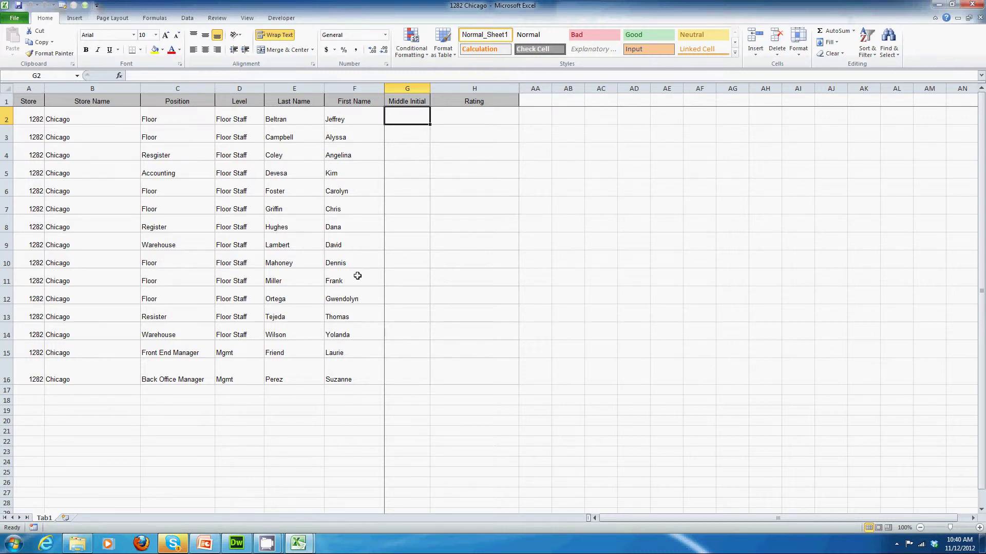
Choose ratings from the Rating column's dropdown cells: 4 in H2, 3 in H3 and 2 in H5
click(504, 117)
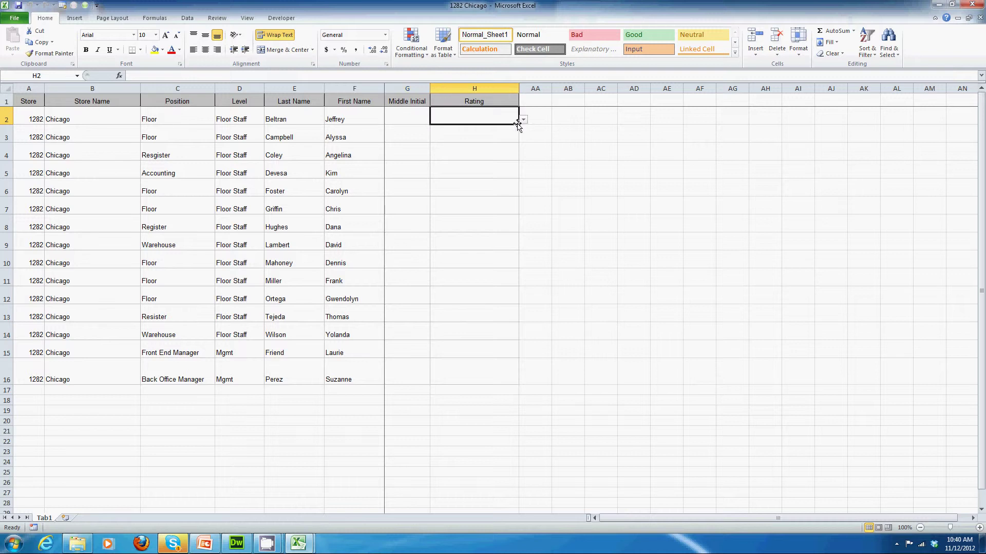
click(523, 119)
click(494, 149)
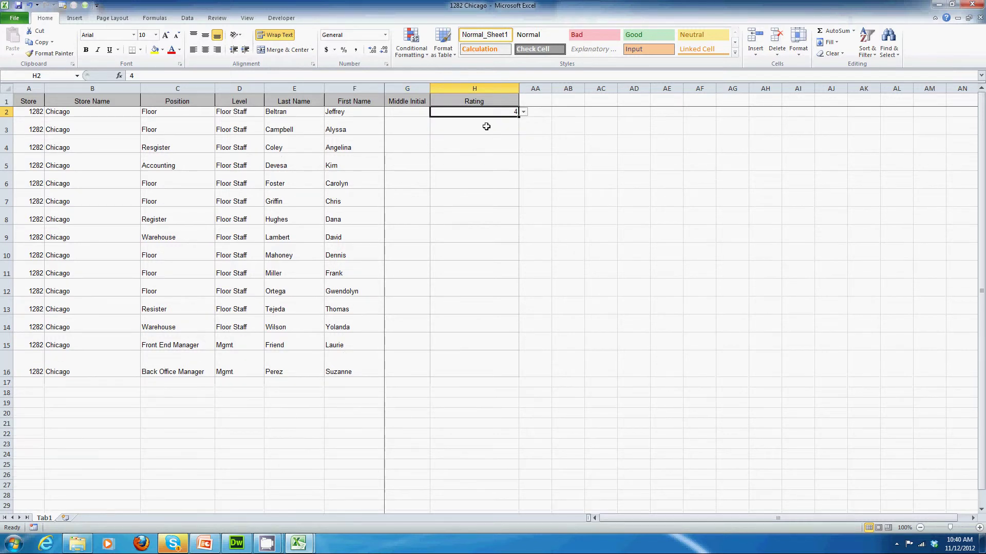
click(490, 128)
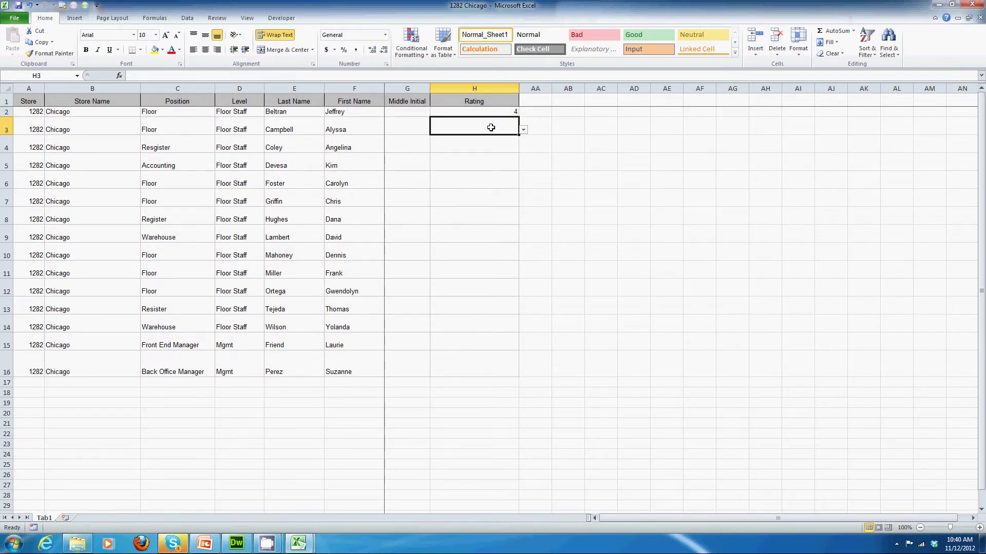
click(523, 130)
click(505, 152)
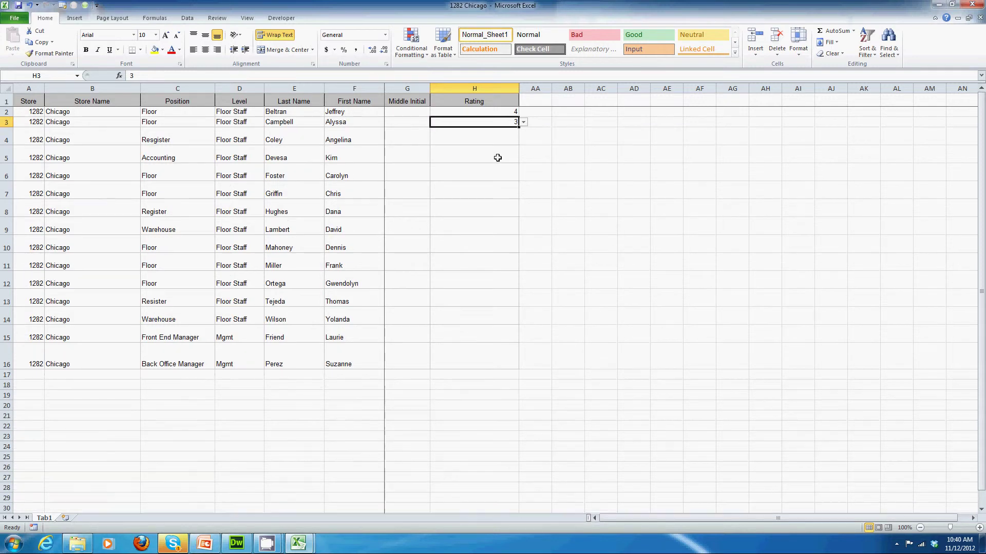
click(496, 156)
click(523, 160)
click(494, 174)
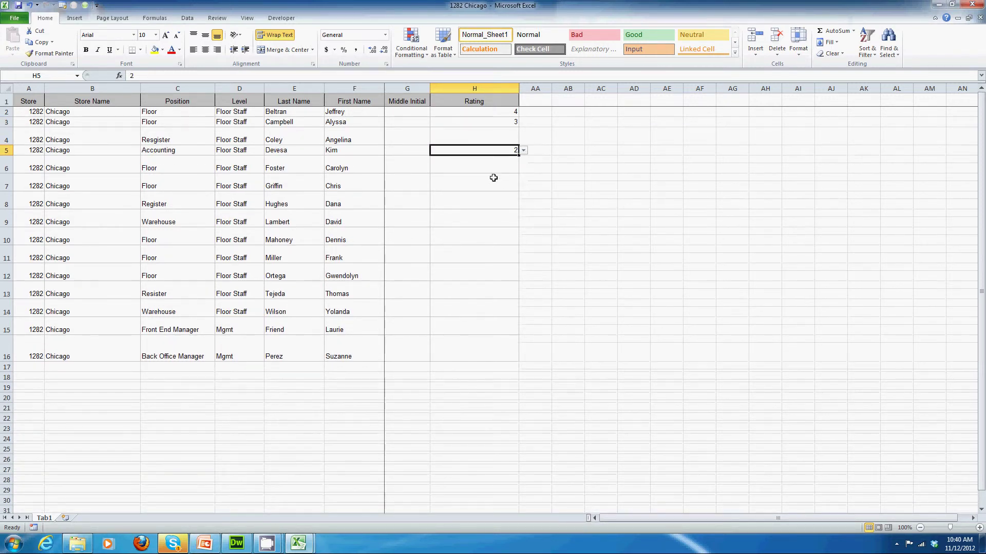
Check the header, footer and layout in the Chicago sheet's print preview, and bring the Sheets to Send folder to the front
click(14, 18)
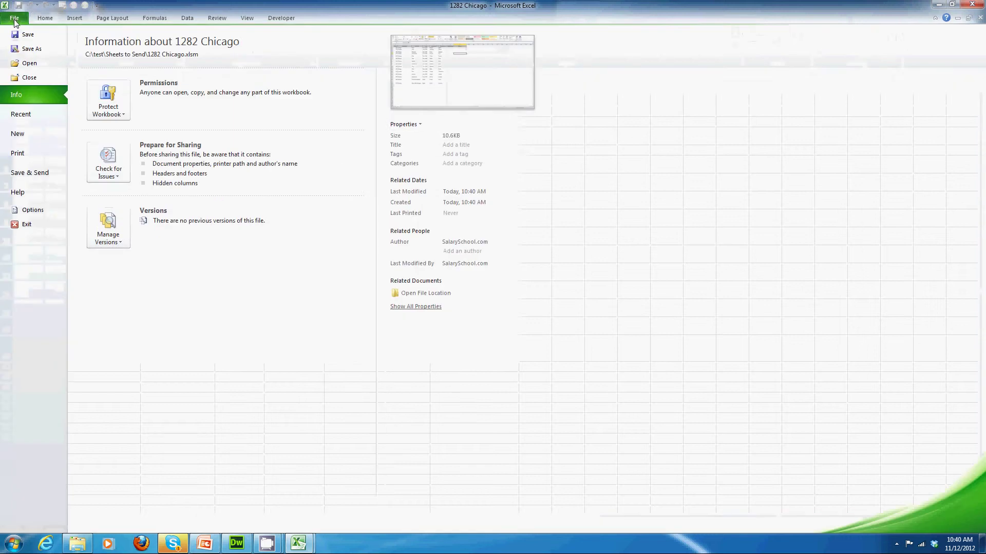
click(18, 153)
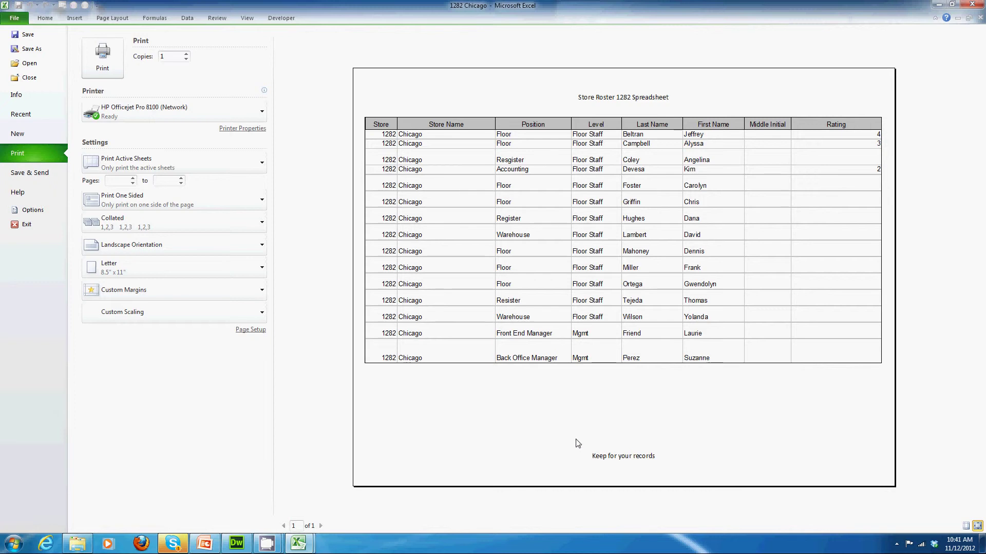
mouse_move(253, 552)
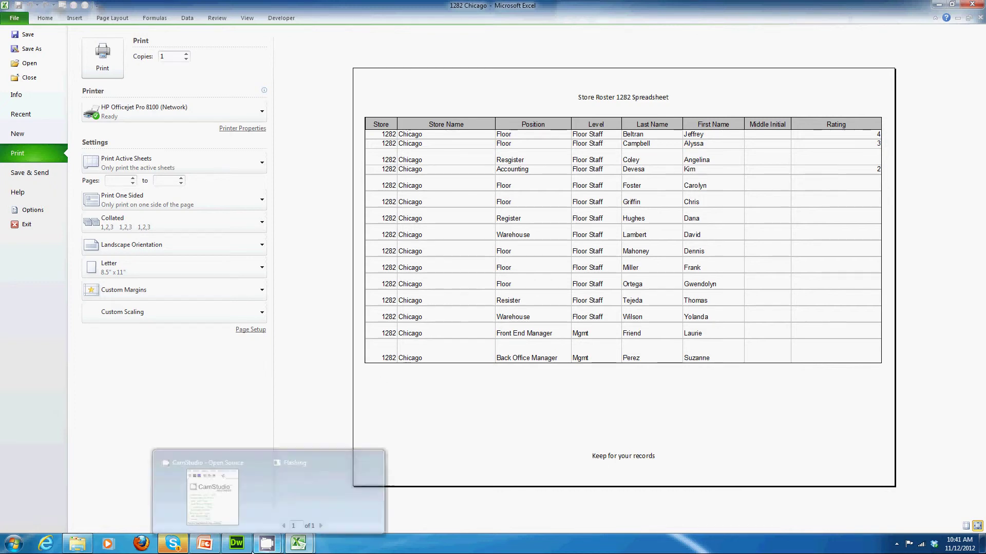
click(77, 545)
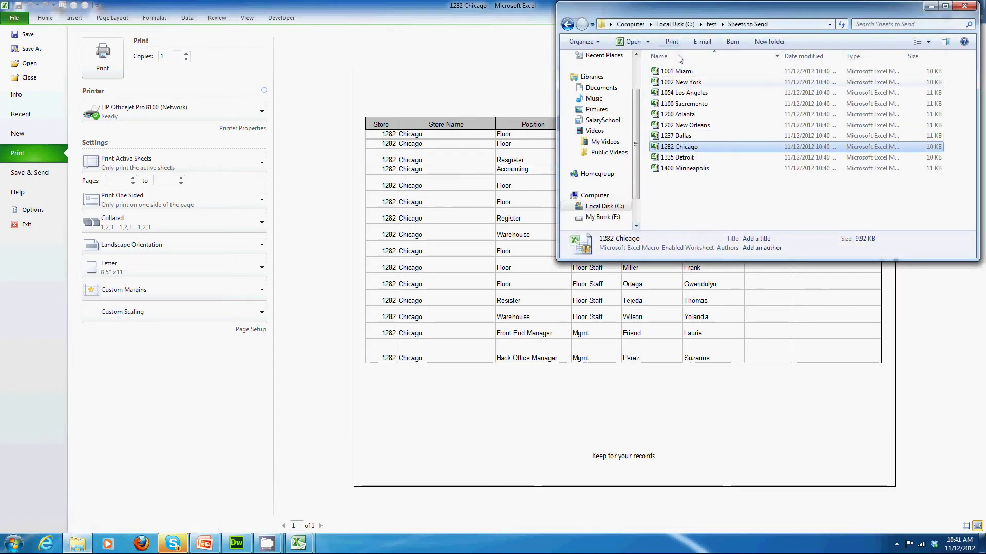